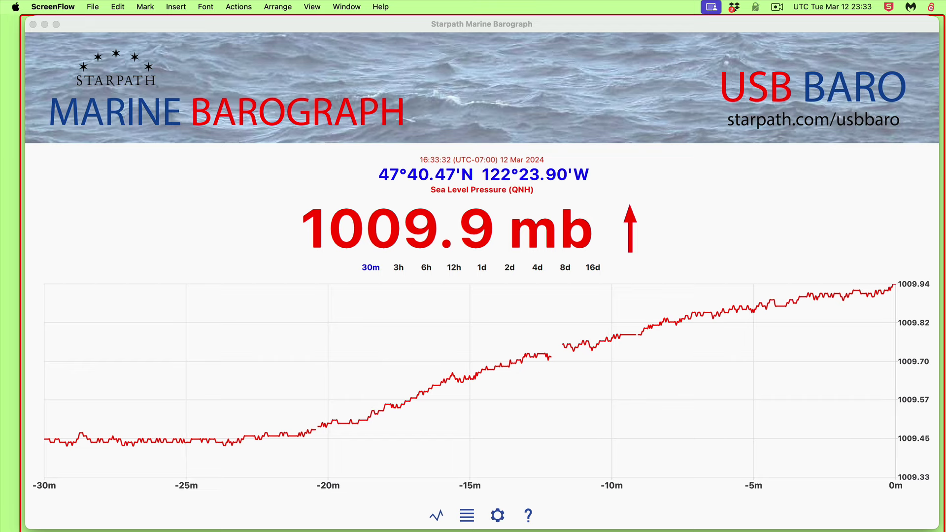
Switch from the barograph app to the Starpath USB Barometer catalog page in Chrome.
key("super+Tab")
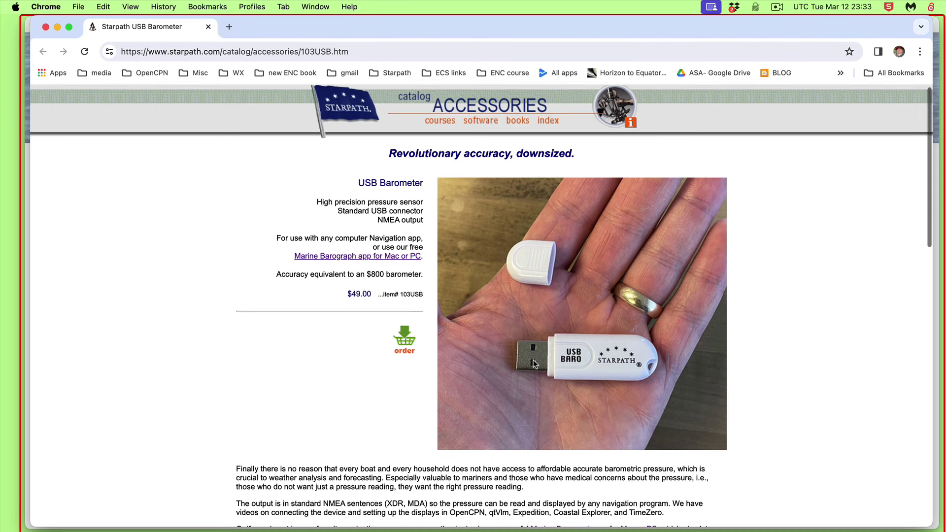
Scroll through the USB Barometer product page and back up, then minimize Chrome.
scroll(535, 364, "down", 4)
scroll(587, 143, "up", 1)
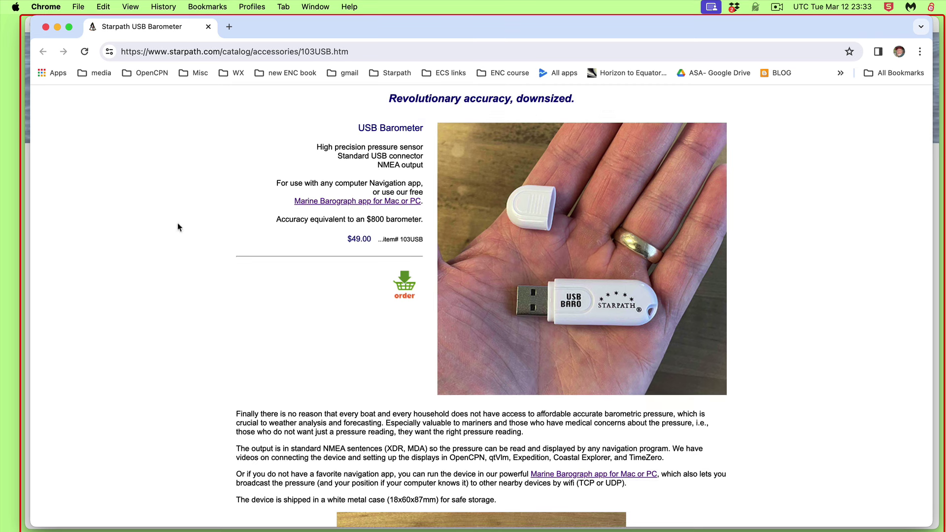
scroll(571, 387, "down", 3)
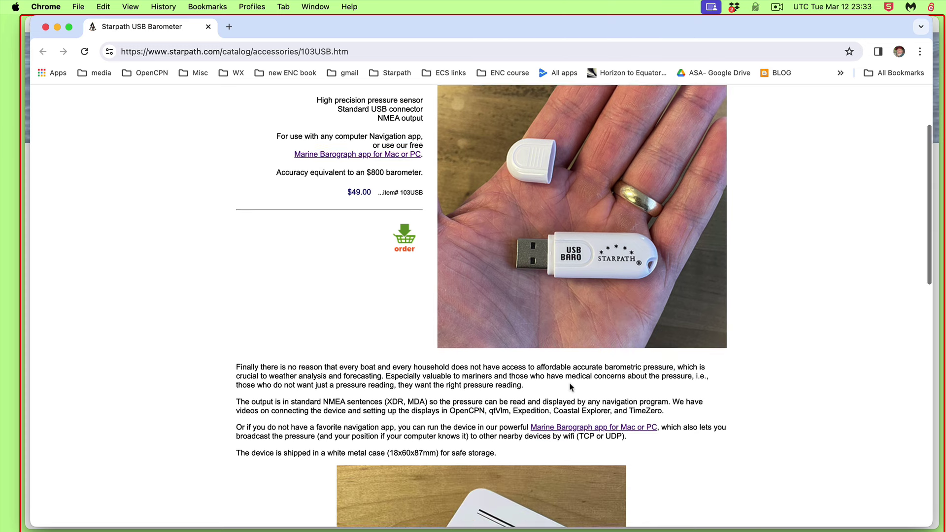
scroll(570, 387, "down", 5)
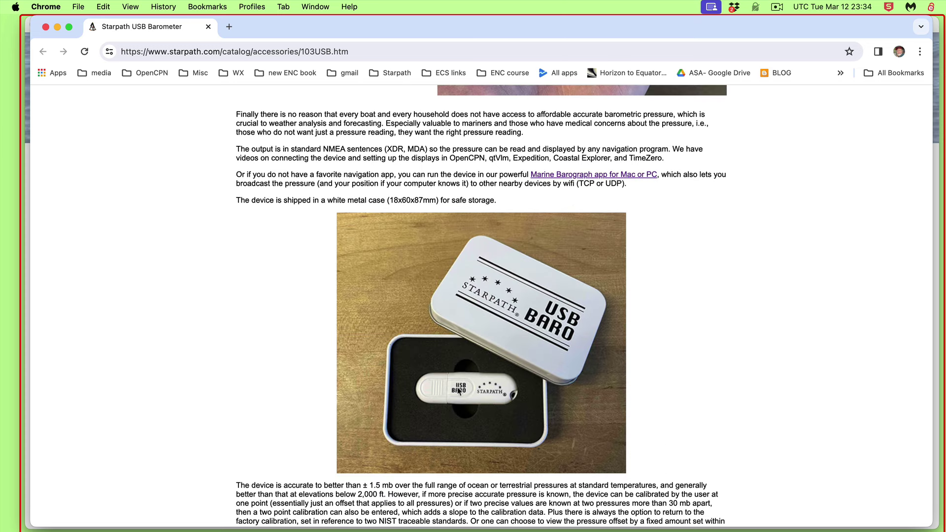
scroll(711, 350, "up", 7)
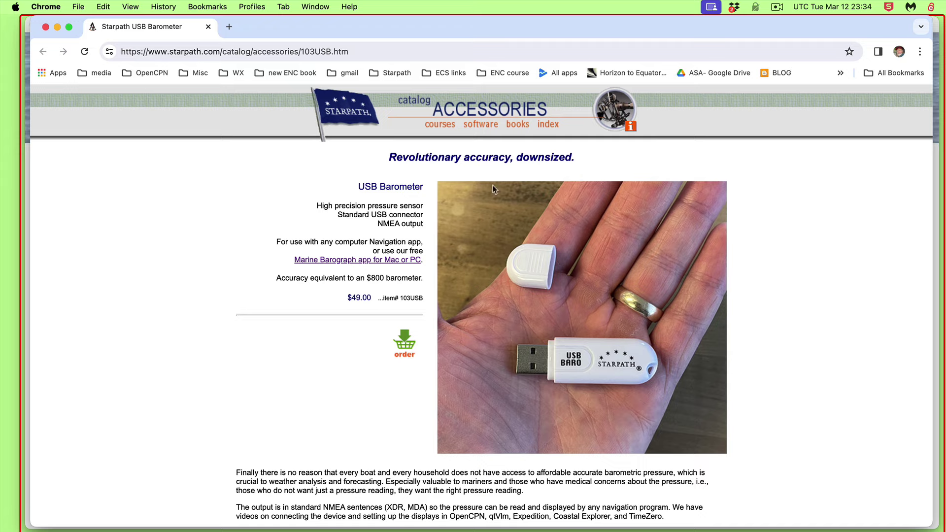
double_click(279, 34)
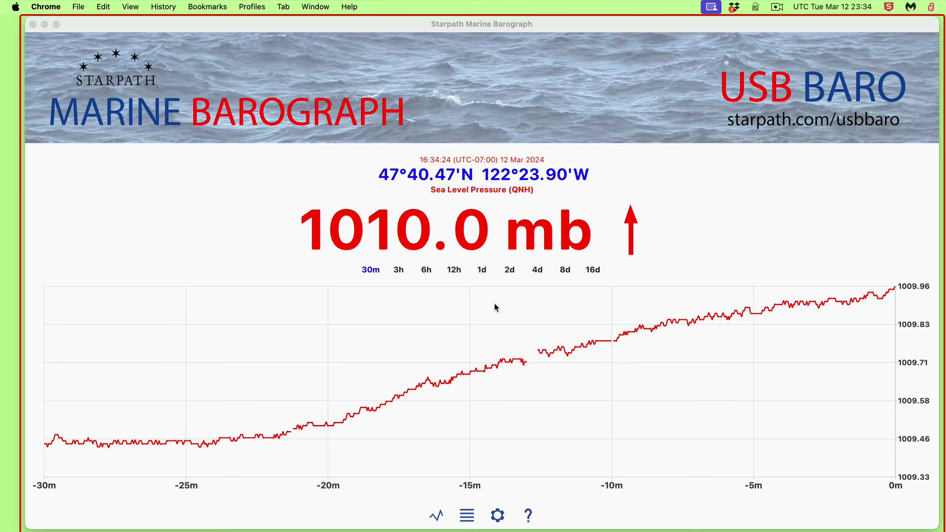
Open the 'Marine Barograph app for Mac or PC' page in a new tab, skim its help, and hide Chrome.
left_click(578, 525)
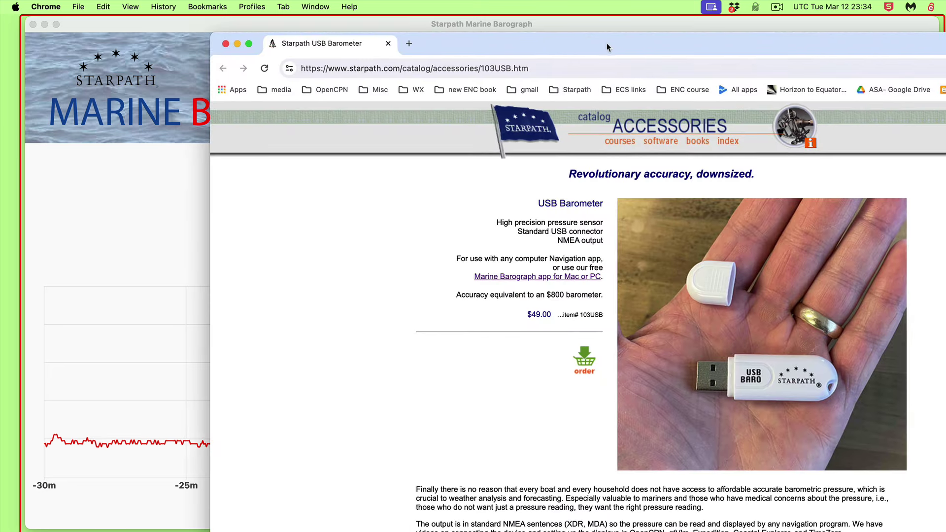
left_click(515, 278)
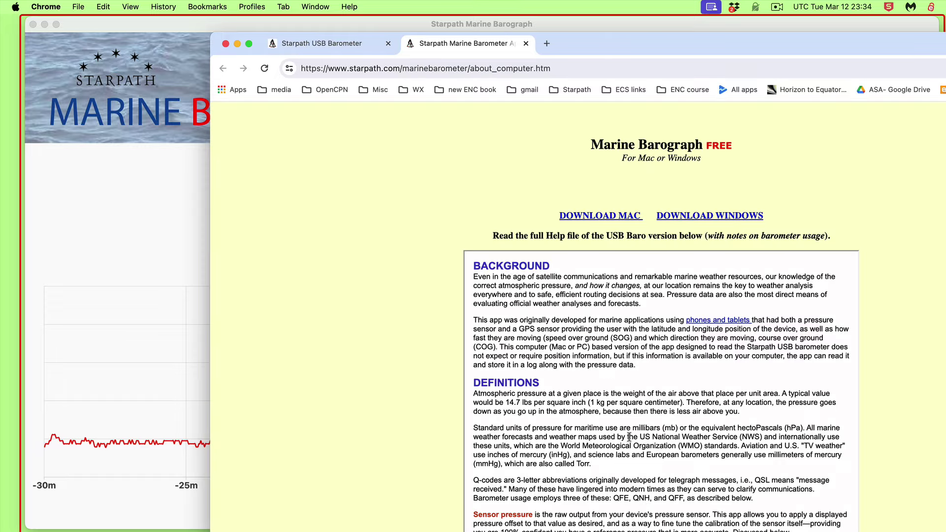
scroll(692, 448, "down", 1)
scroll(693, 448, "down", 15)
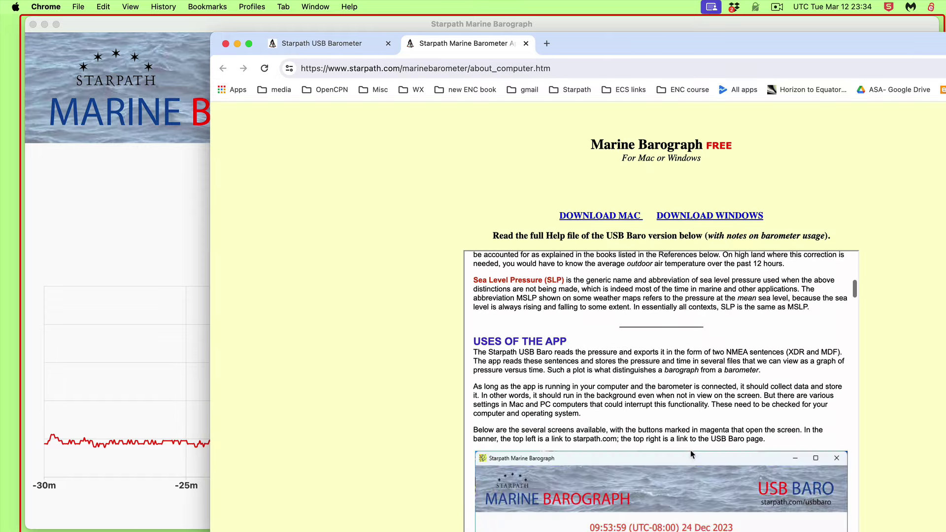
scroll(641, 350, "up", 20)
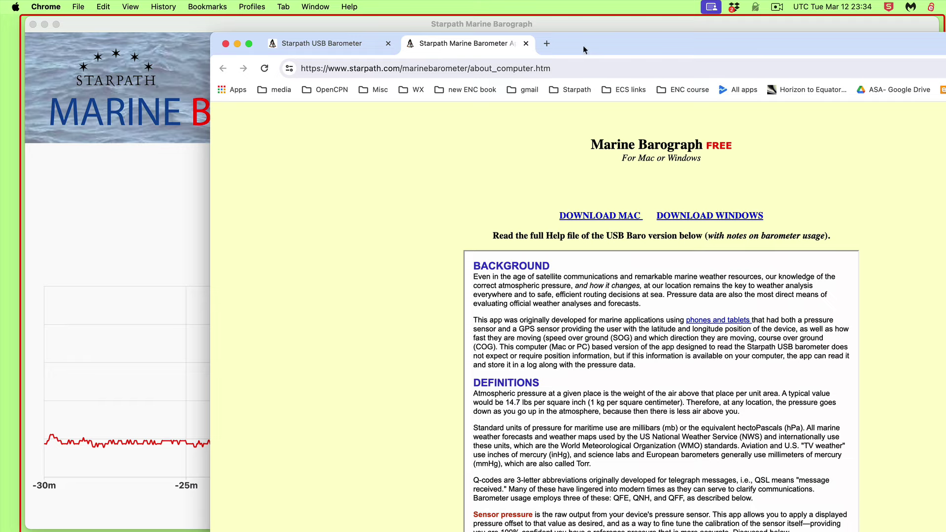
left_click_drag(582, 41, 531, 452)
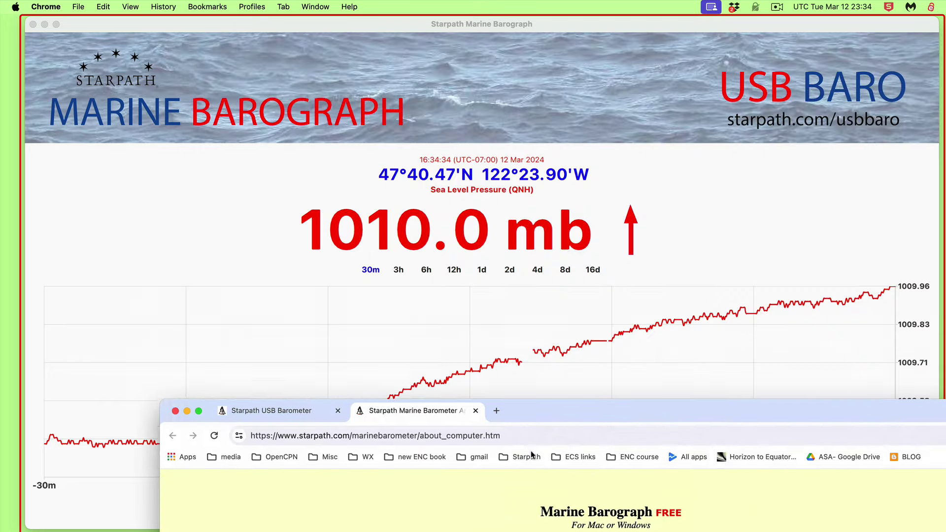
left_click(437, 405)
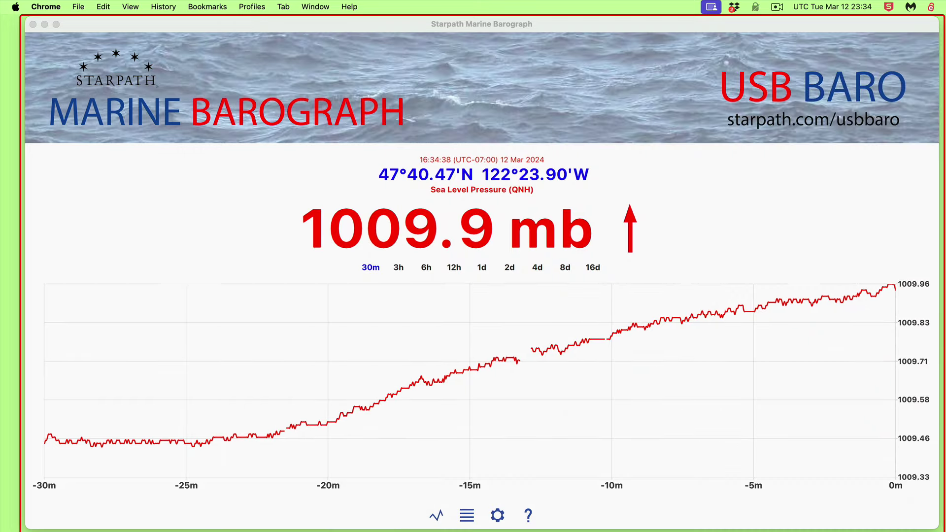
key("super+Tab")
key("super+n")
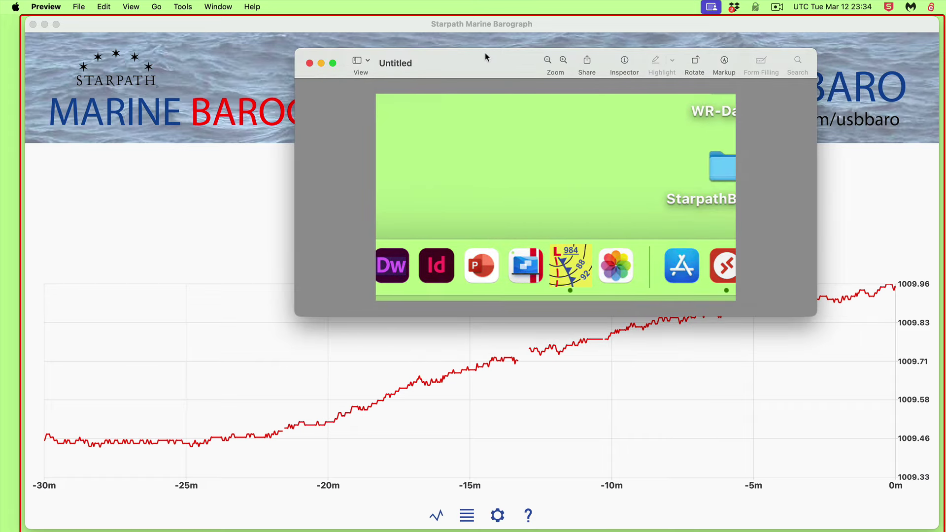
key("super+m")
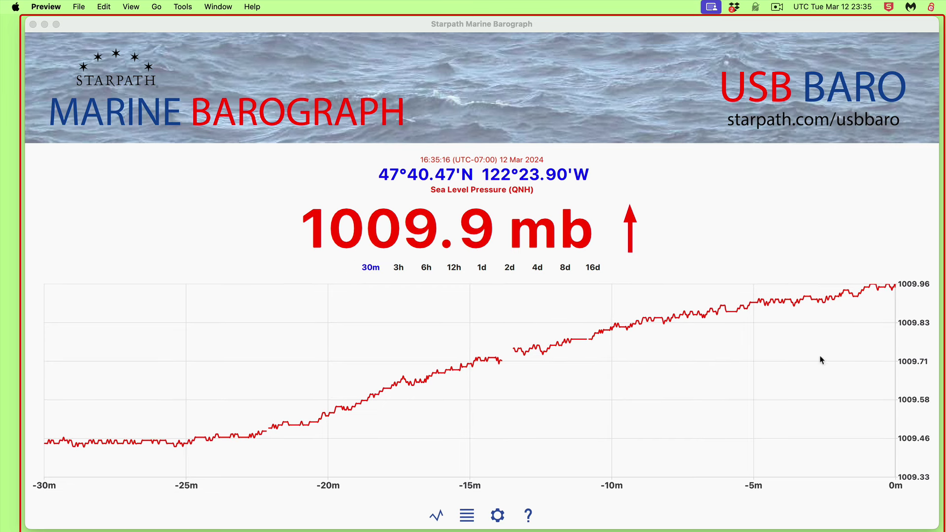
Set the graph range to 3h, try 6h, then settle back on 3h.
left_click(398, 271)
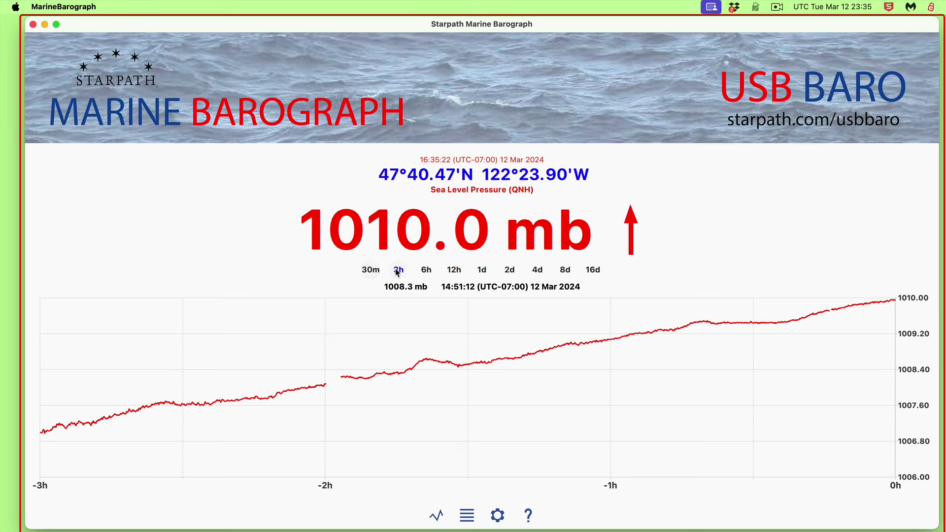
left_click(397, 271)
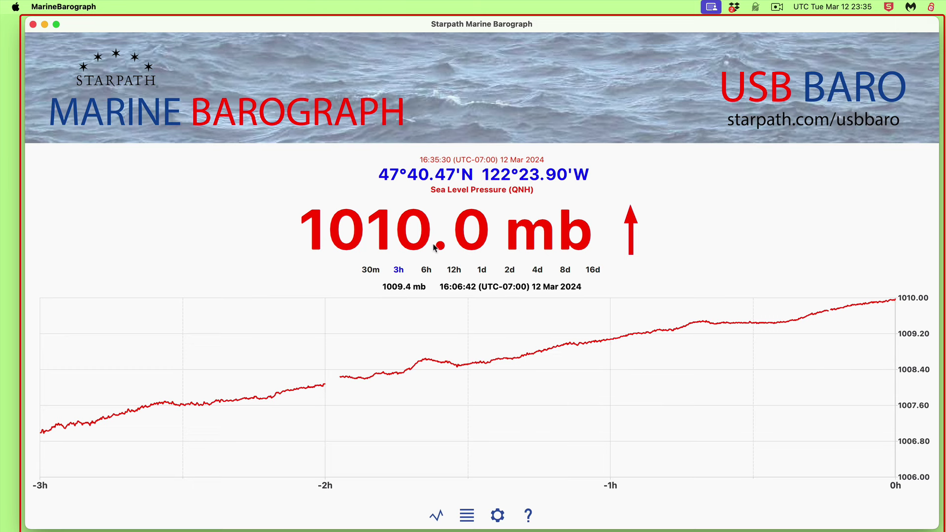
left_click(426, 270)
left_click(397, 270)
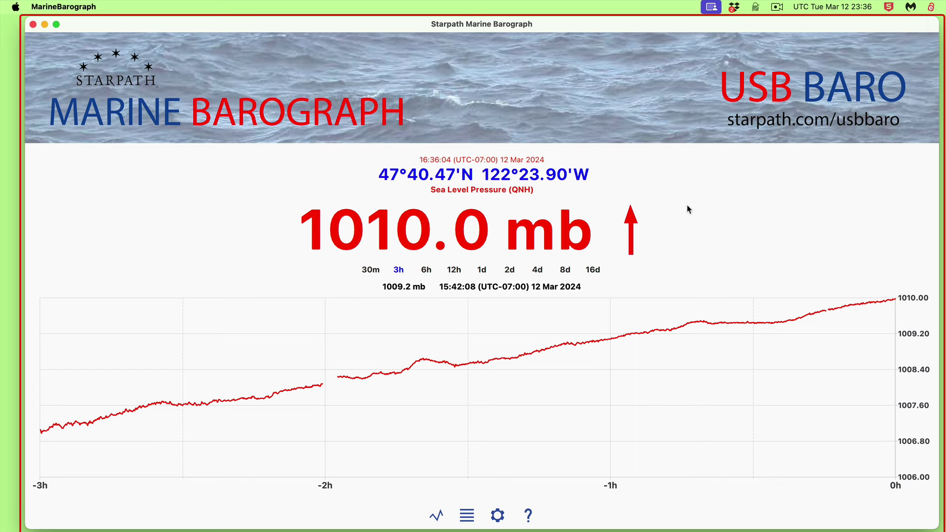
left_click(527, 515)
scroll(516, 348, "down", 12)
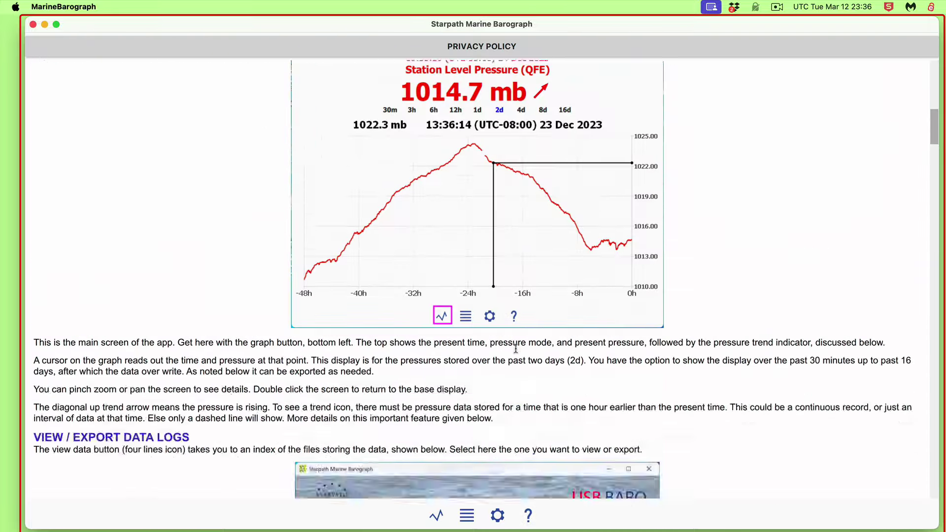
scroll(515, 348, "down", 20)
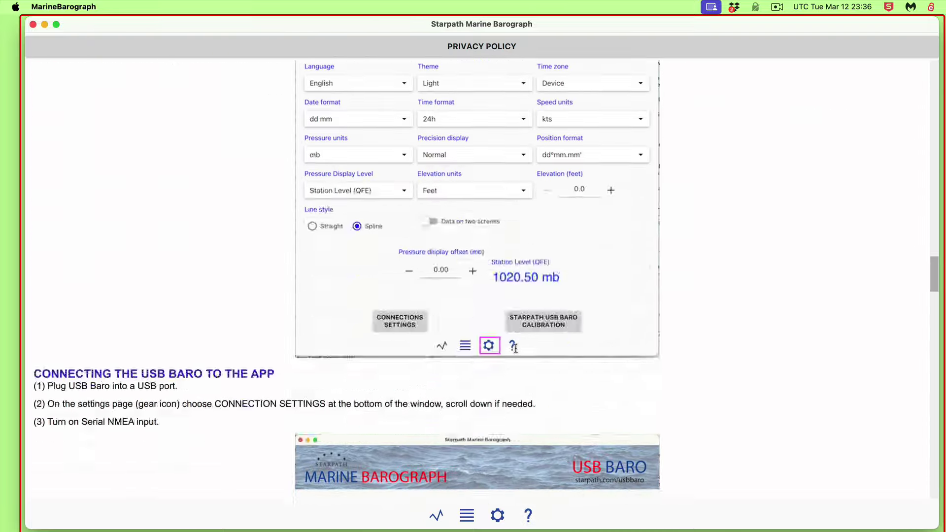
scroll(516, 349, "down", 20)
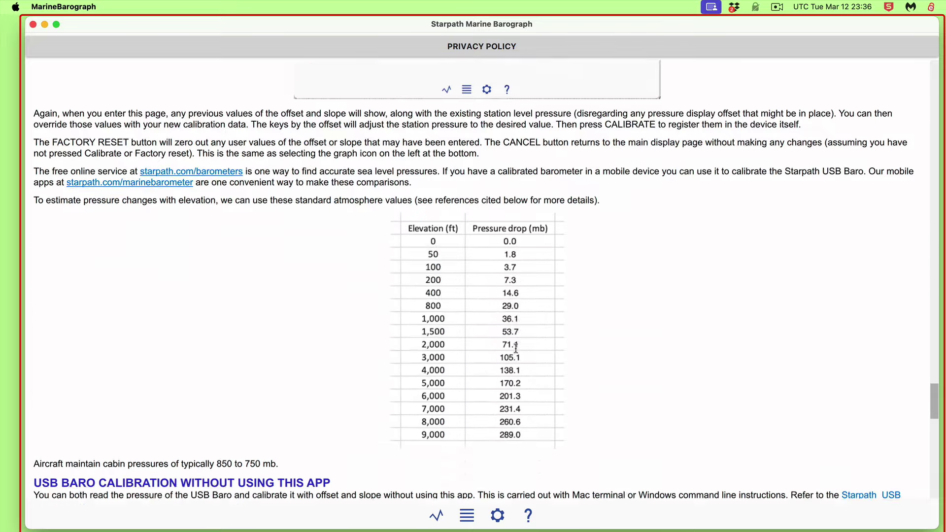
scroll(515, 349, "down", 20)
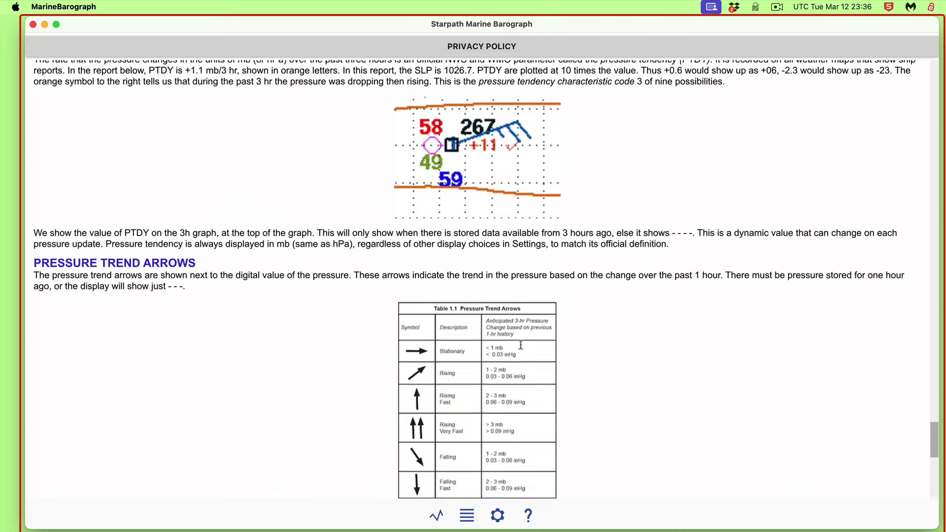
scroll(521, 345, "up", 3)
scroll(587, 371, "down", 6)
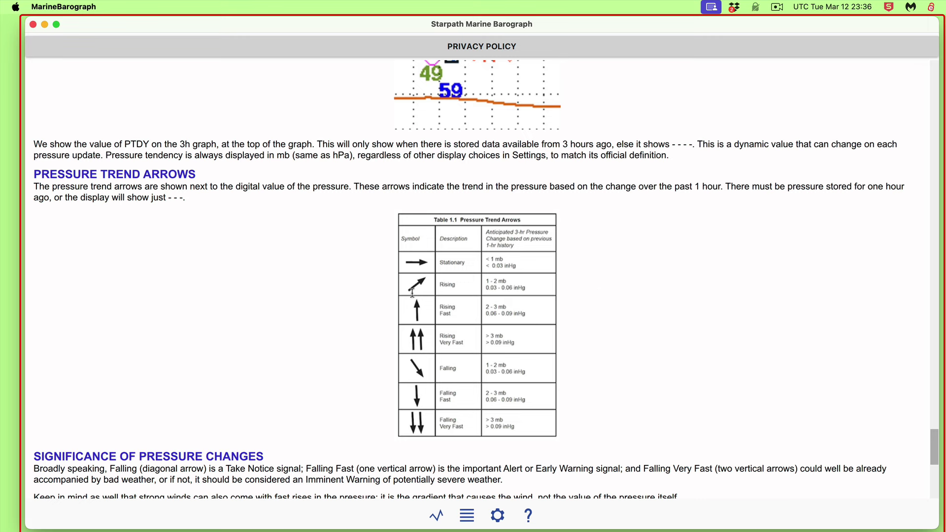
scroll(588, 393, "down", 5)
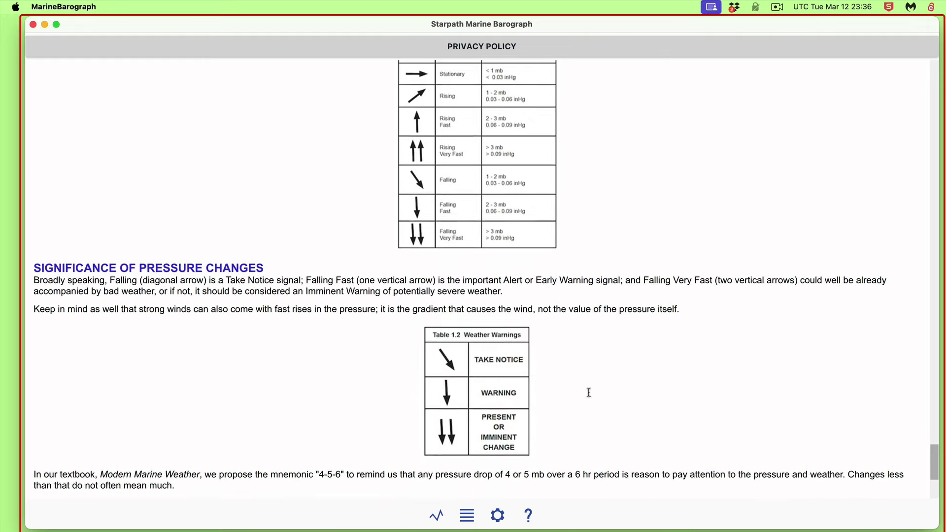
scroll(590, 377, "down", 1)
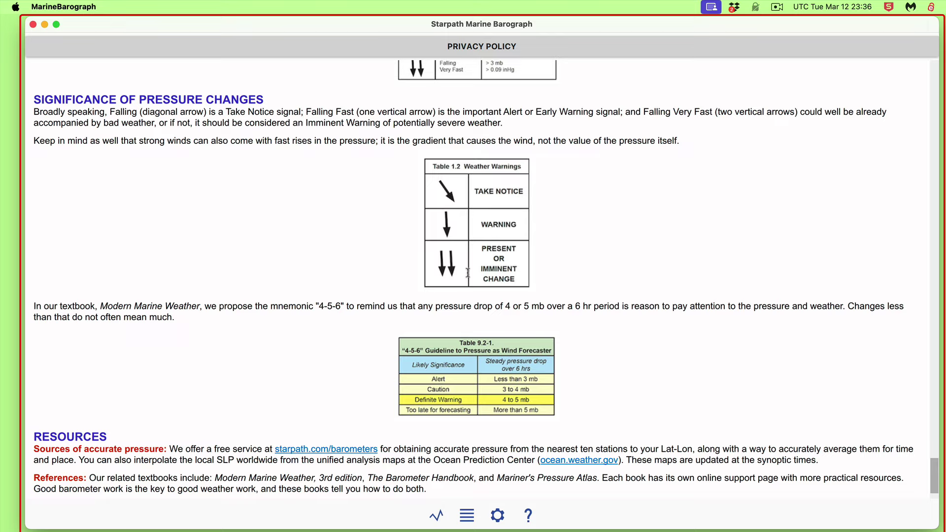
scroll(573, 291, "up", 2)
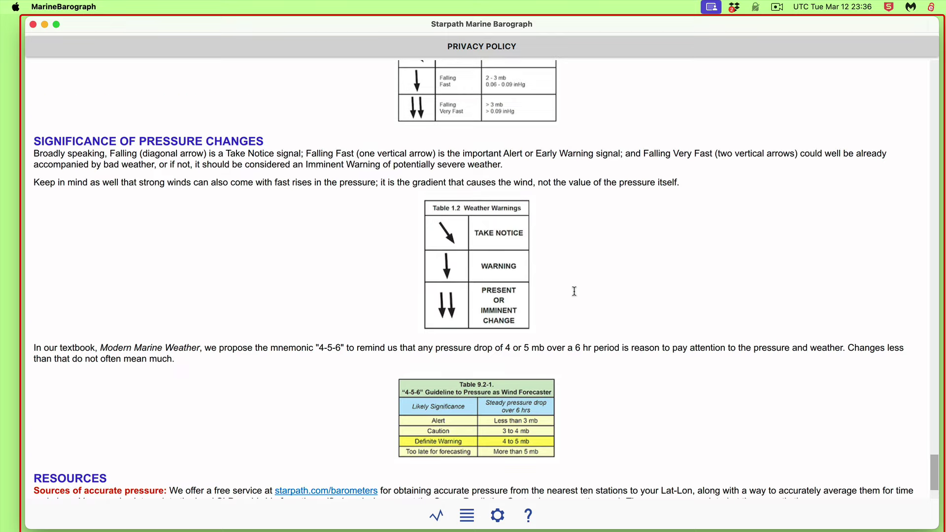
scroll(573, 291, "up", 20)
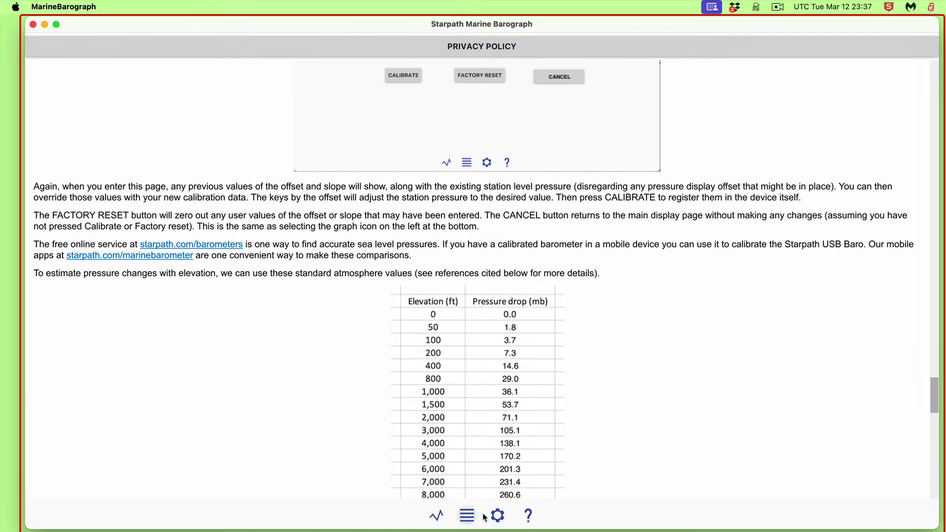
Return to the pressure graph and widen its range through 3h, 6h and 12h to 2d.
left_click(440, 520)
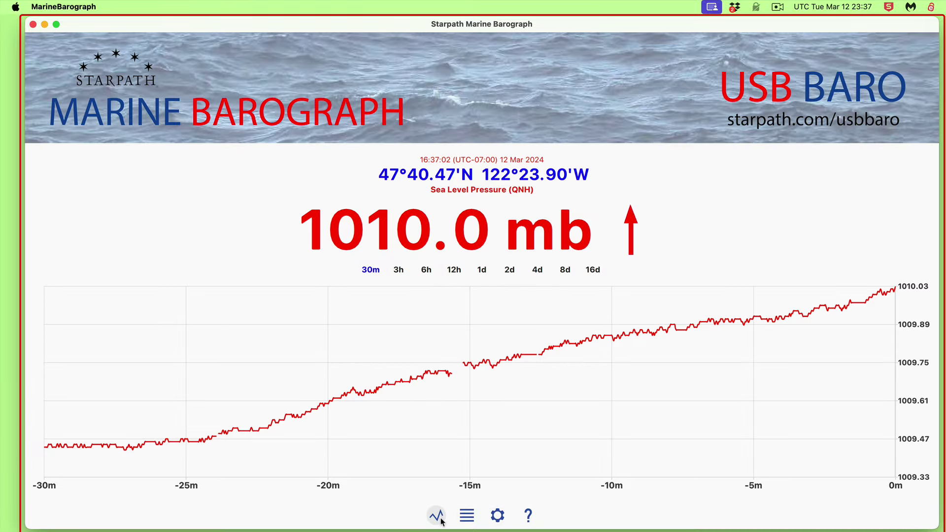
left_click(399, 271)
left_click(427, 271)
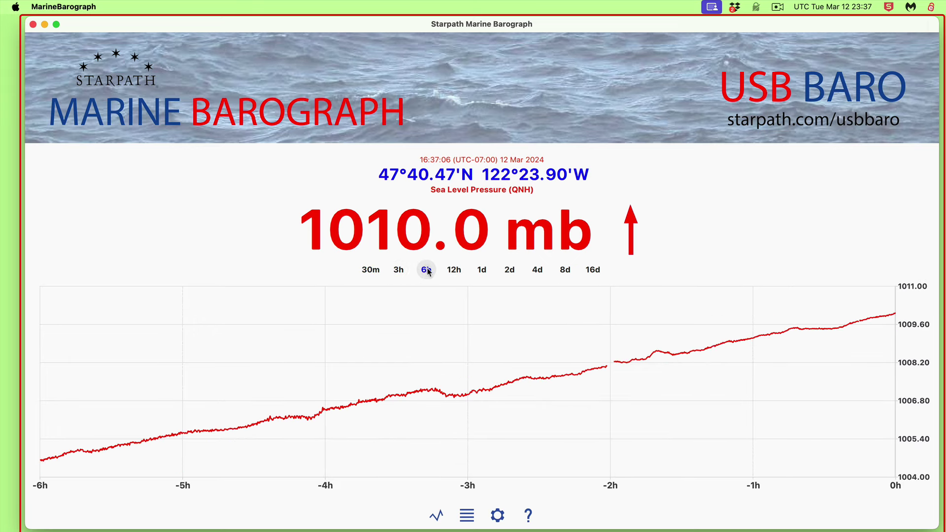
left_click(453, 271)
left_click(510, 271)
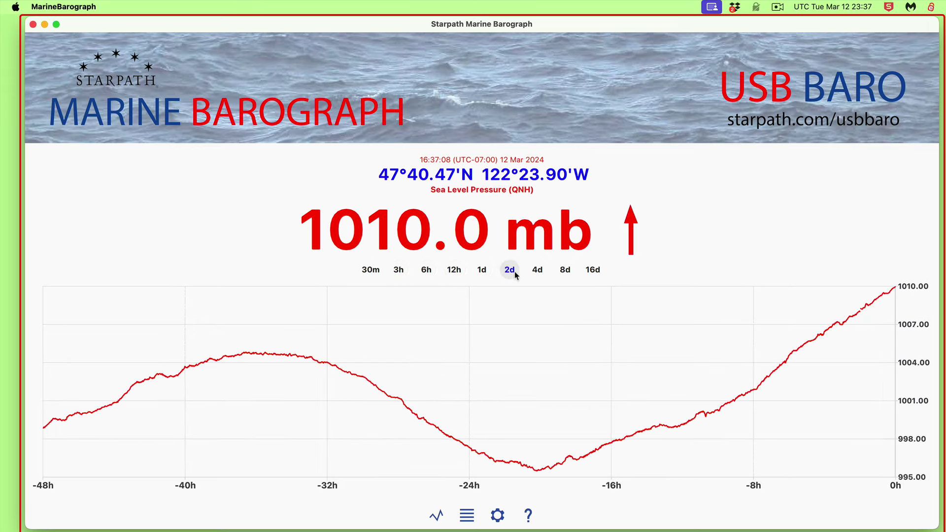
Zoom and pan the two-day curve, reset to full view, then list the logged data ranges.
mouse_move(627, 380)
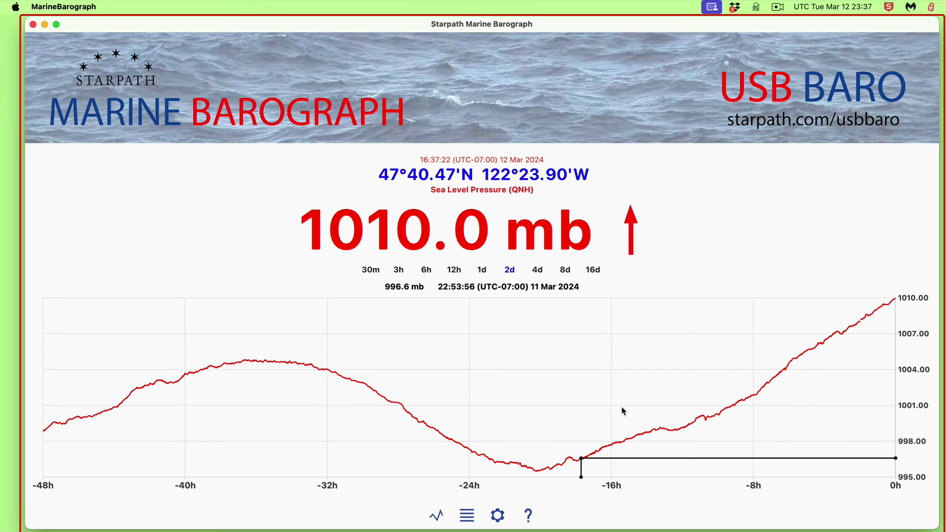
scroll(621, 410, "up", 1)
scroll(622, 410, "down", 1)
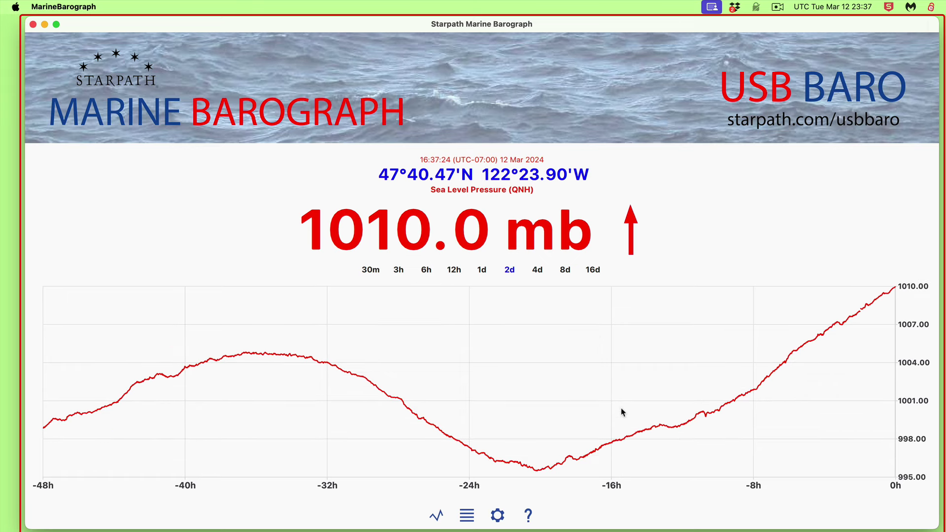
scroll(621, 411, "up", 3)
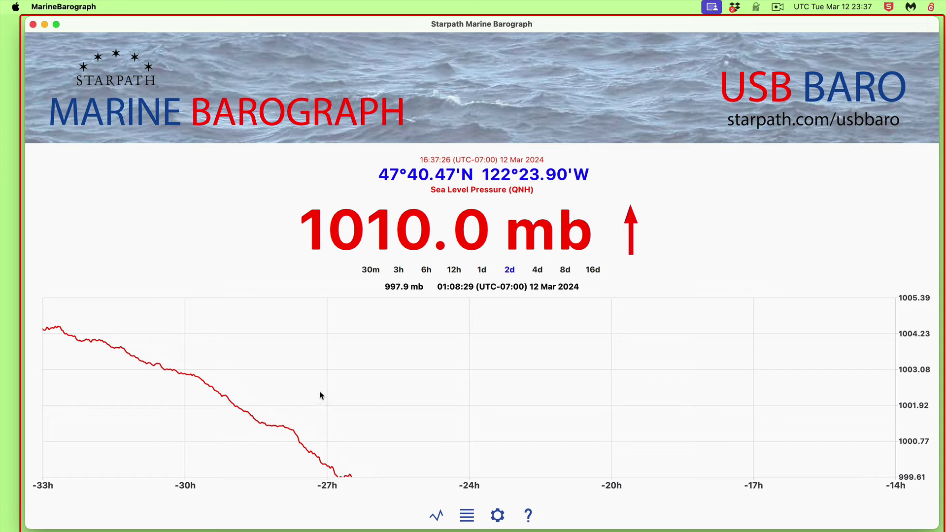
left_click_drag(192, 375, 278, 320)
scroll(640, 414, "right", 3)
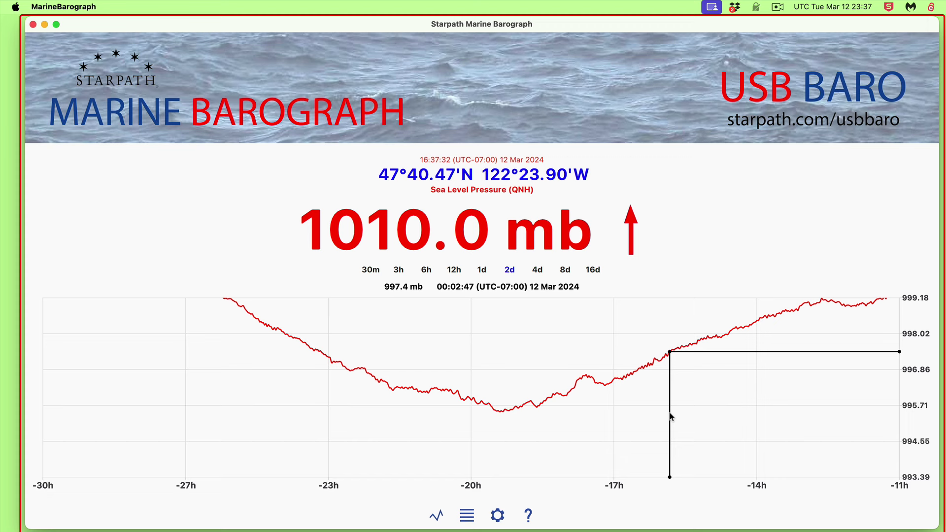
double_click(631, 413)
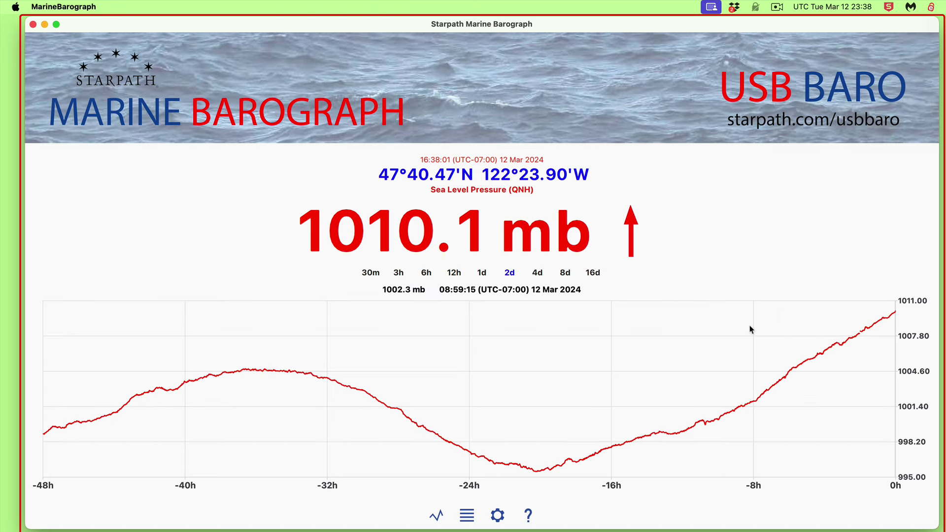
left_click(468, 517)
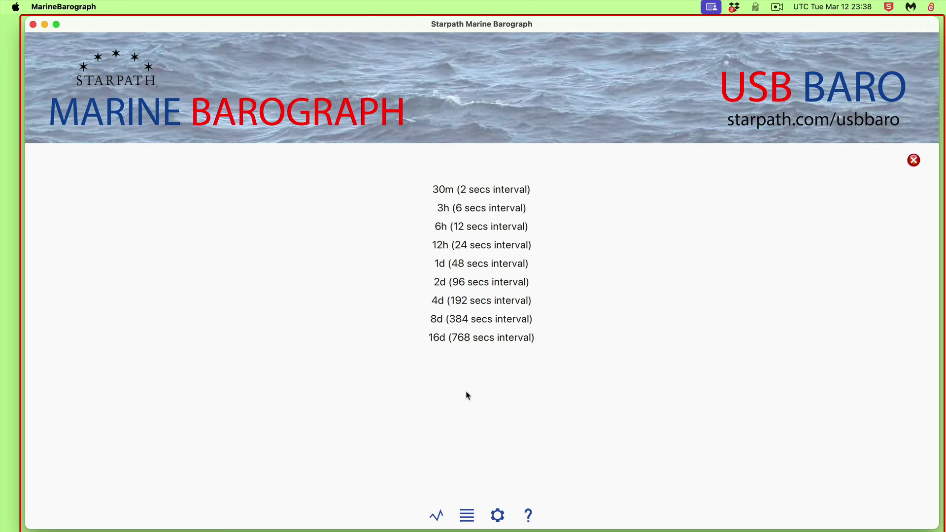
Open the '3h (6 secs interval)' log of timestamped readings, newest 1010.1 mb at 16:38:06.
left_click(456, 209)
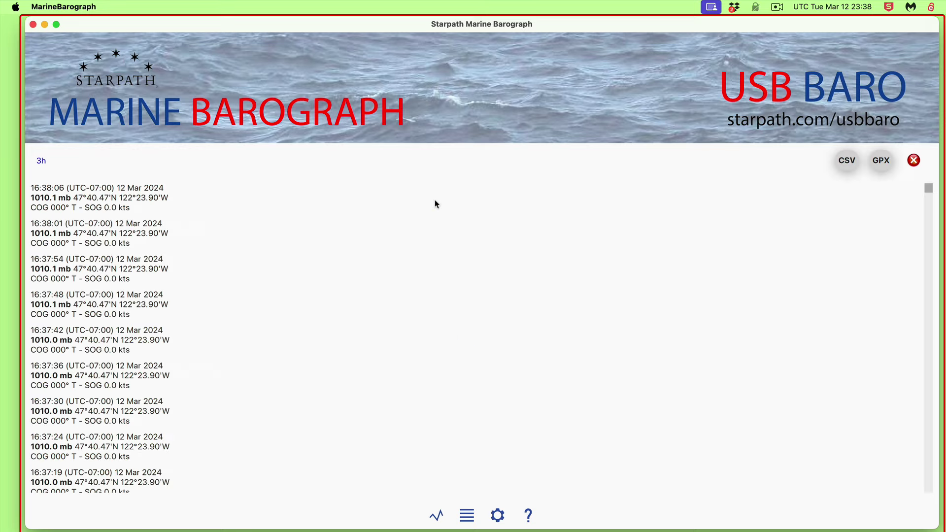
scroll(80, 325, "down", 10)
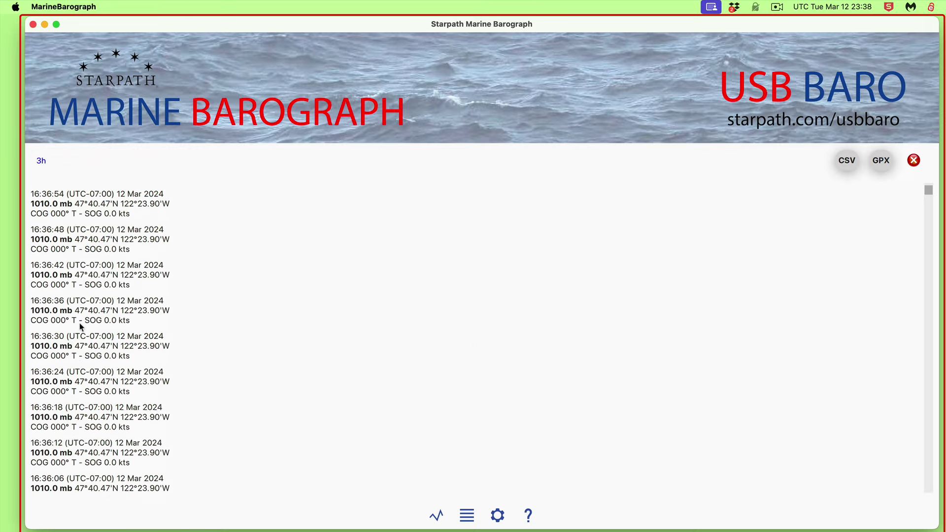
scroll(80, 324, "up", 10)
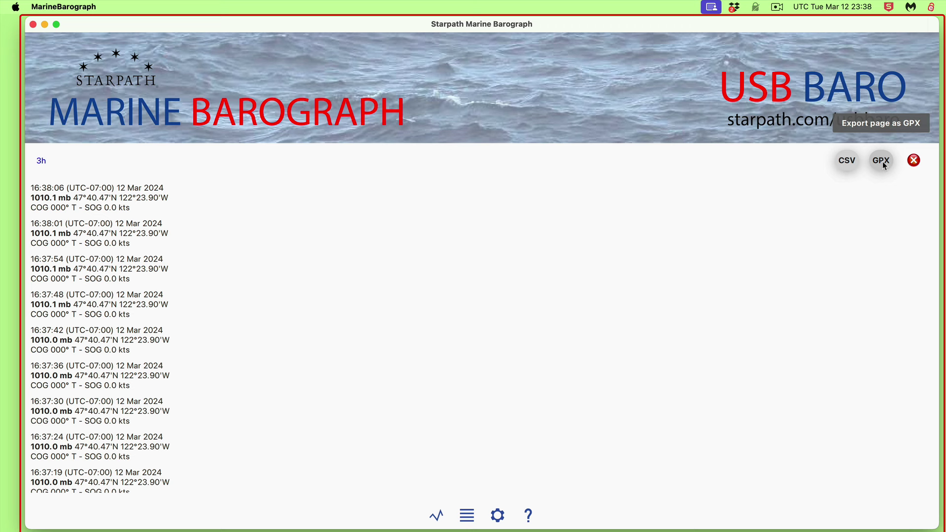
Export the 3h log as dddd.csv into Downloads and close the opened CSV file.
left_click(847, 163)
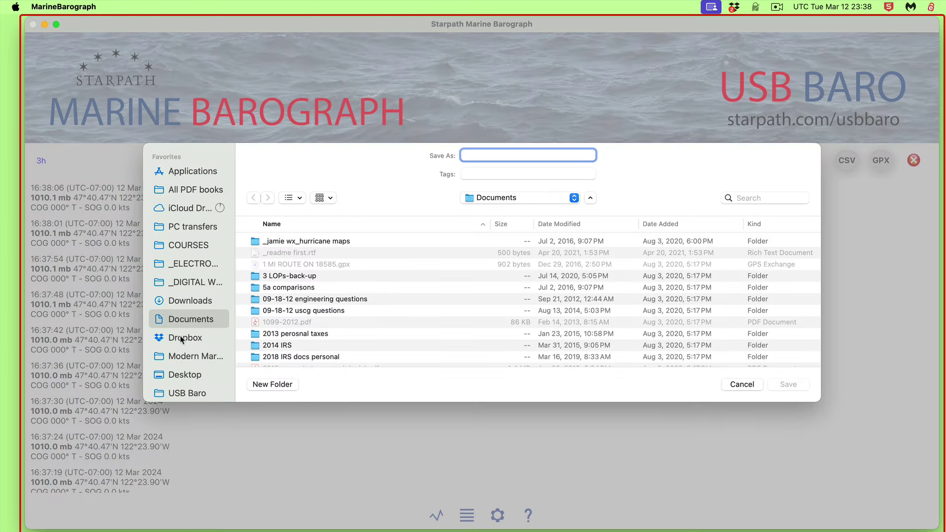
left_click(191, 301)
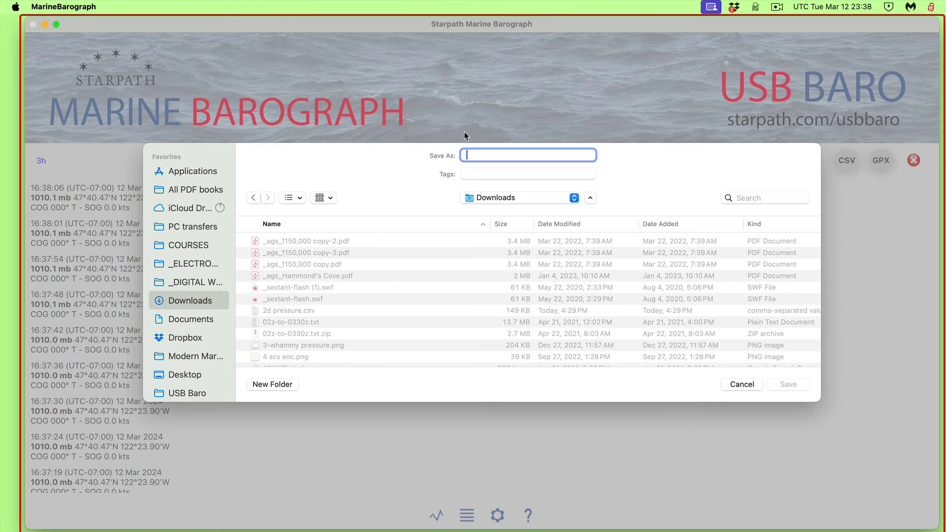
type("dddd")
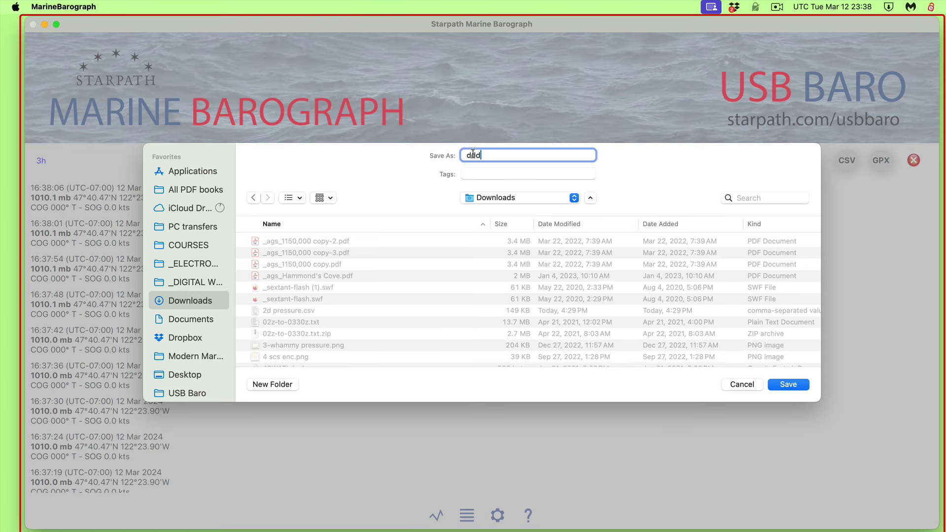
left_click(788, 384)
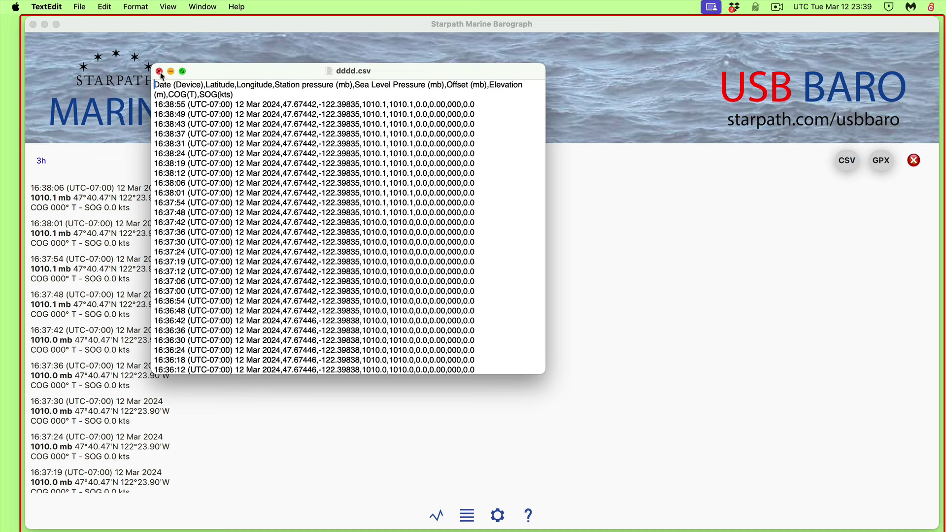
left_click(159, 71)
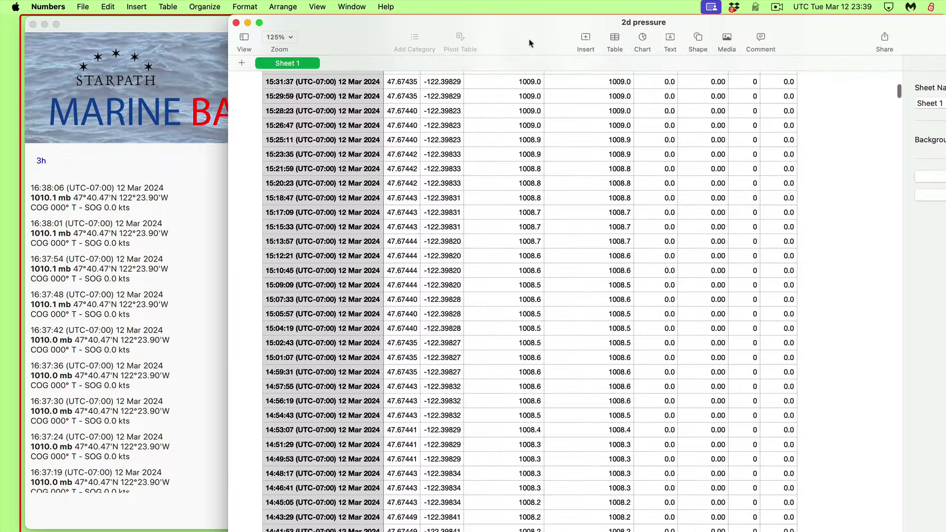
Shift the Numbers '2d pressure' window aside, then close it.
left_click_drag(495, 37, 484, 37)
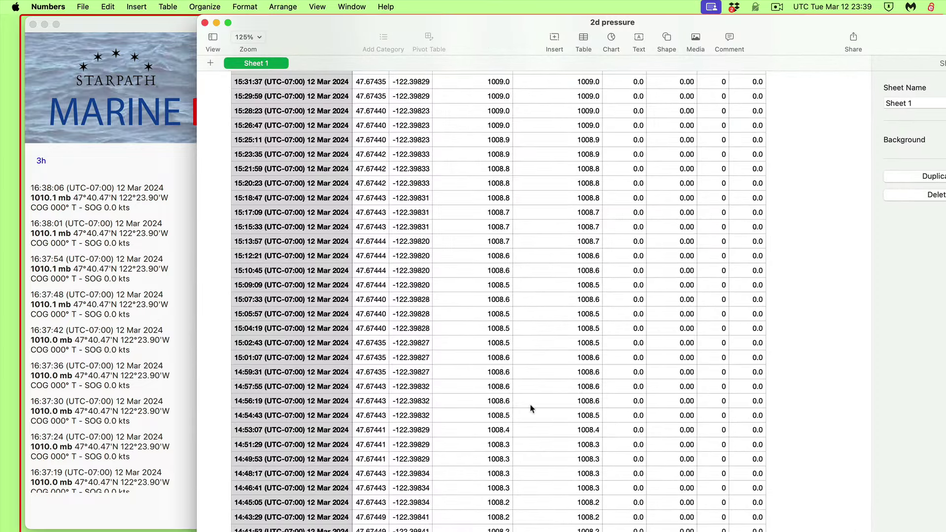
scroll(530, 408, "up", 10)
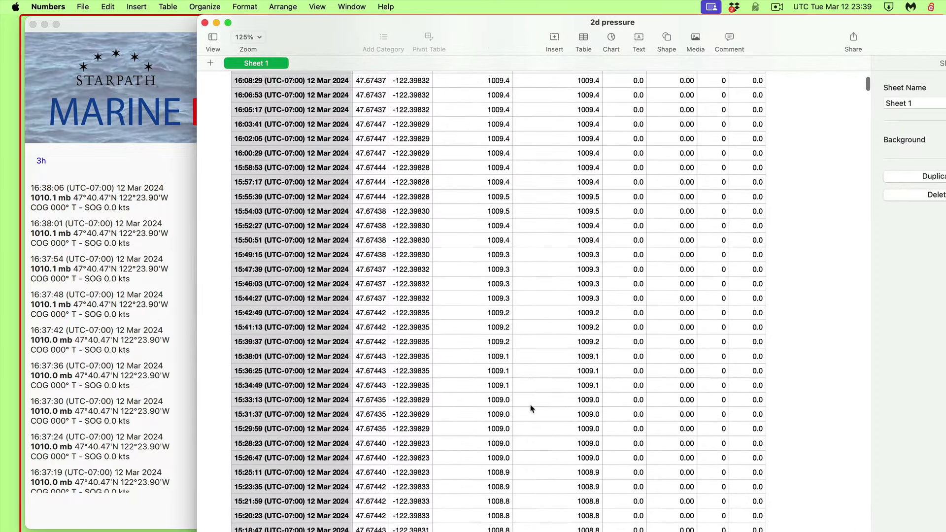
scroll(530, 407, "up", 4)
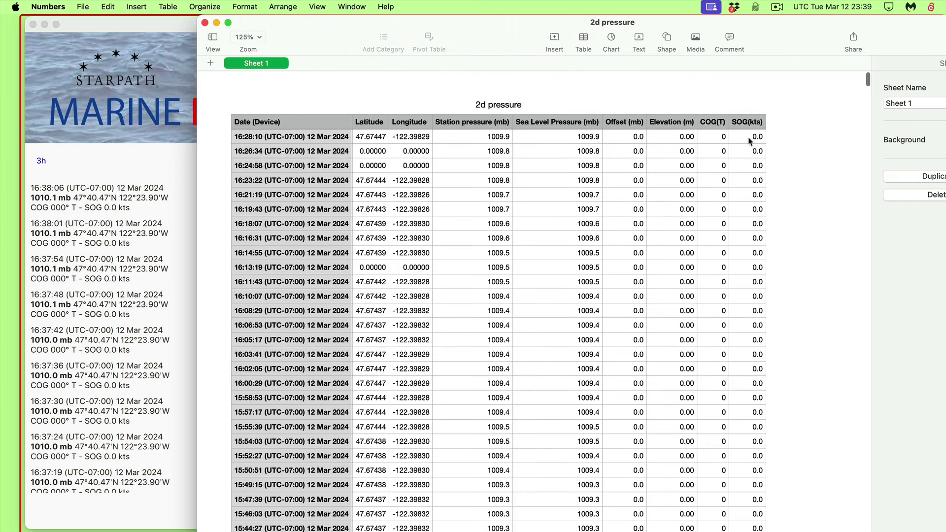
left_click(205, 23)
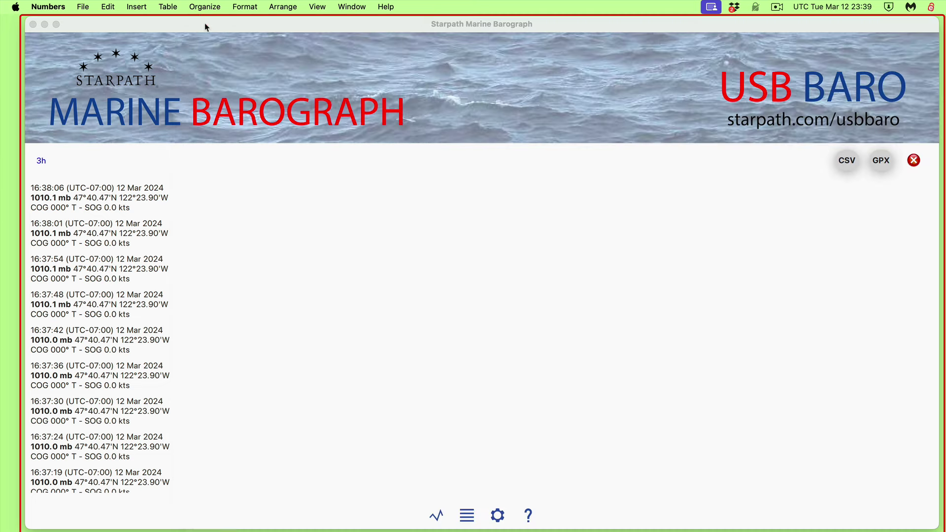
In settings, switch the theme to Dark and then back to Light.
left_click(496, 517)
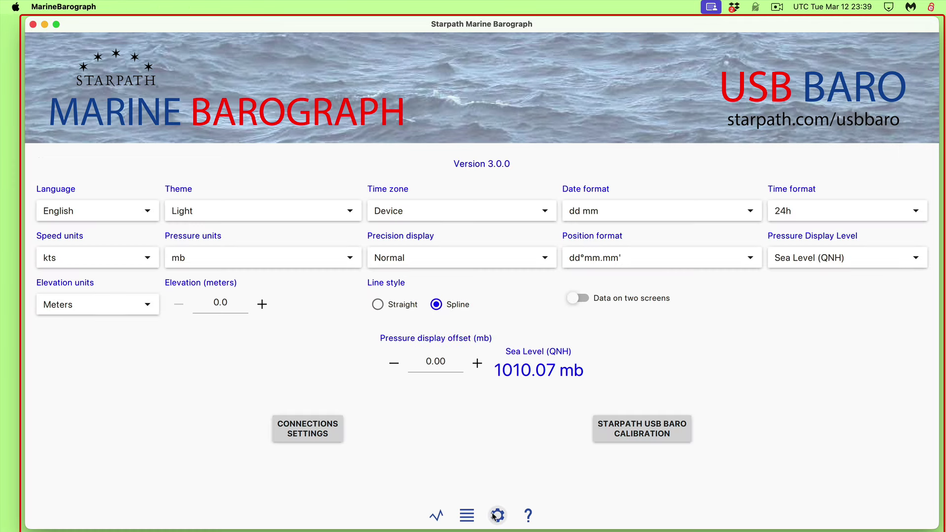
left_click(251, 210)
left_click(207, 237)
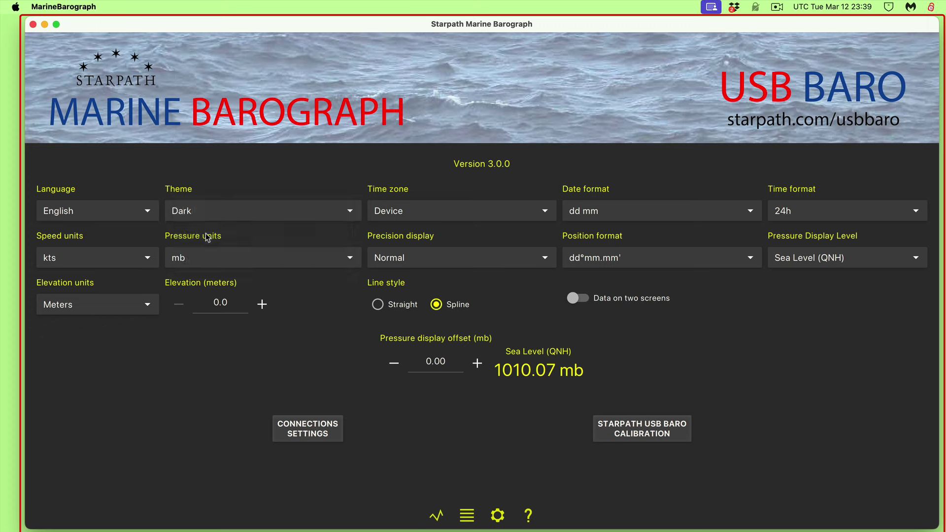
left_click(206, 211)
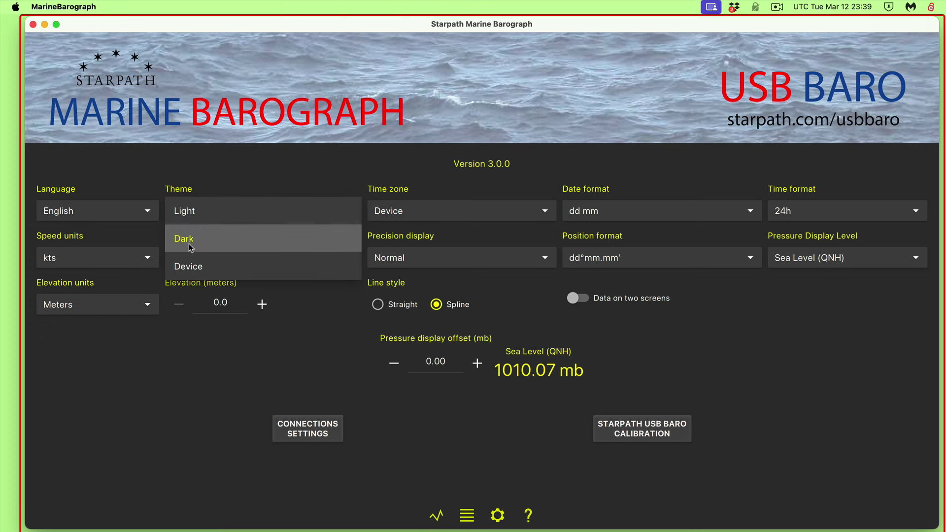
left_click(182, 212)
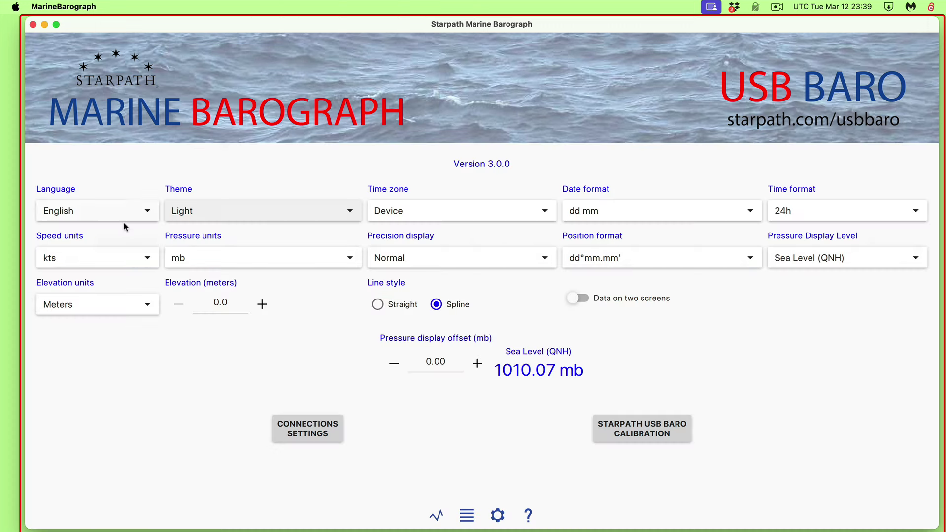
Keep mb pressure units and Sea Level (QNH) display level, then open Connections settings.
left_click(211, 255)
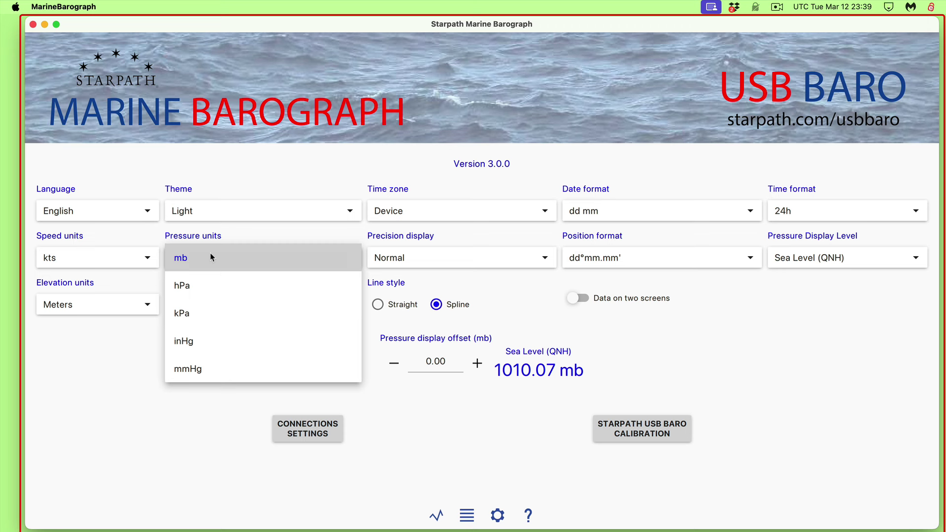
left_click(210, 256)
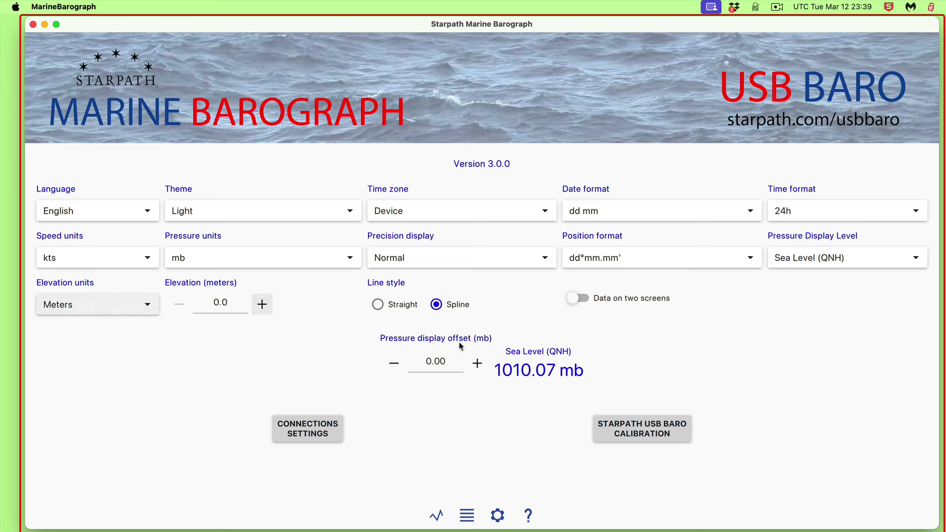
left_click(864, 256)
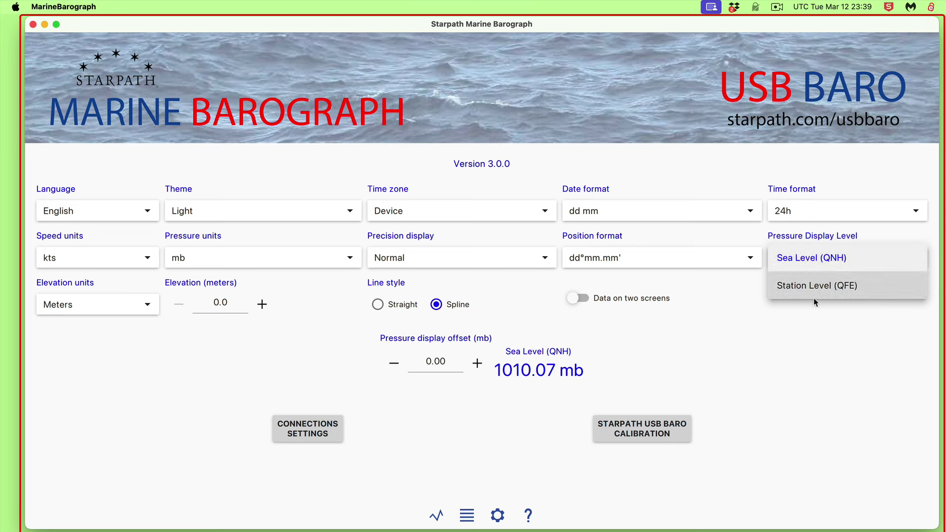
left_click(819, 364)
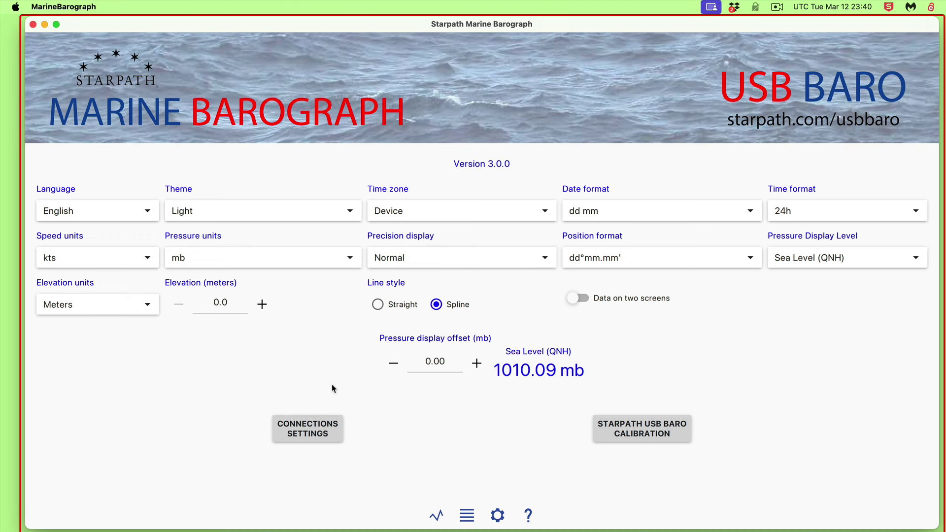
left_click(305, 432)
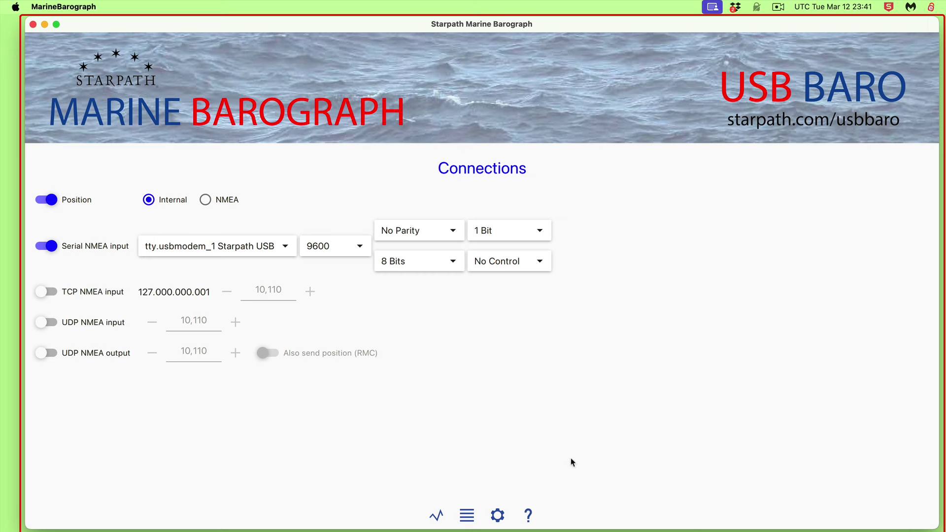
View the Starpath USB Baro calibration page and the pressure graph, then return to general settings.
left_click(498, 517)
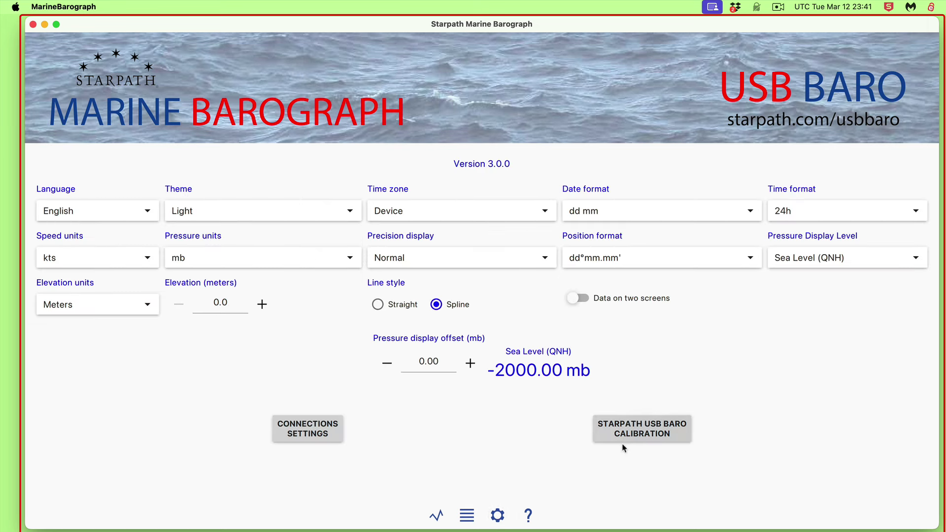
left_click(648, 435)
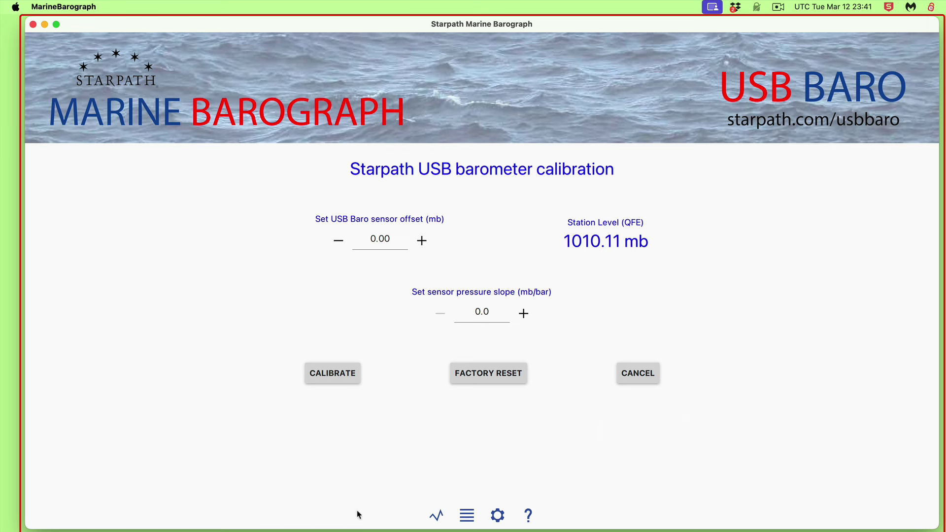
left_click(435, 515)
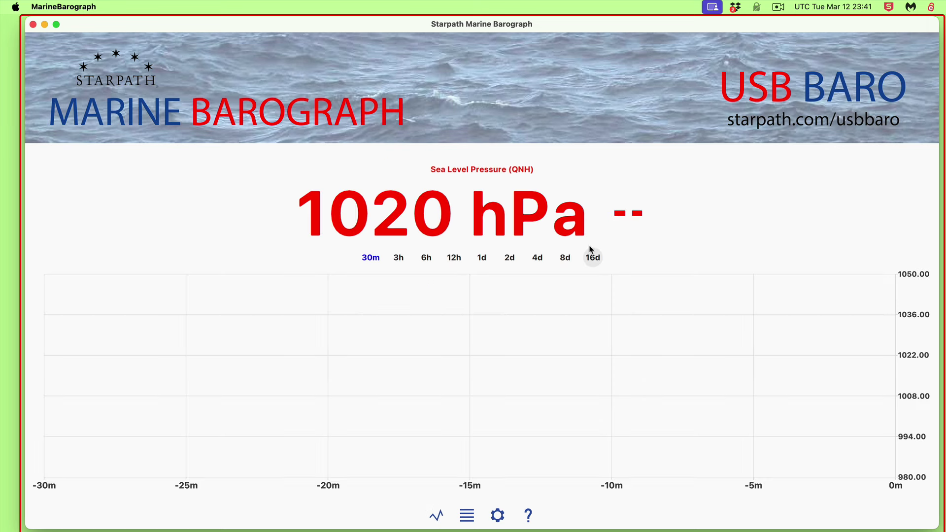
left_click(498, 516)
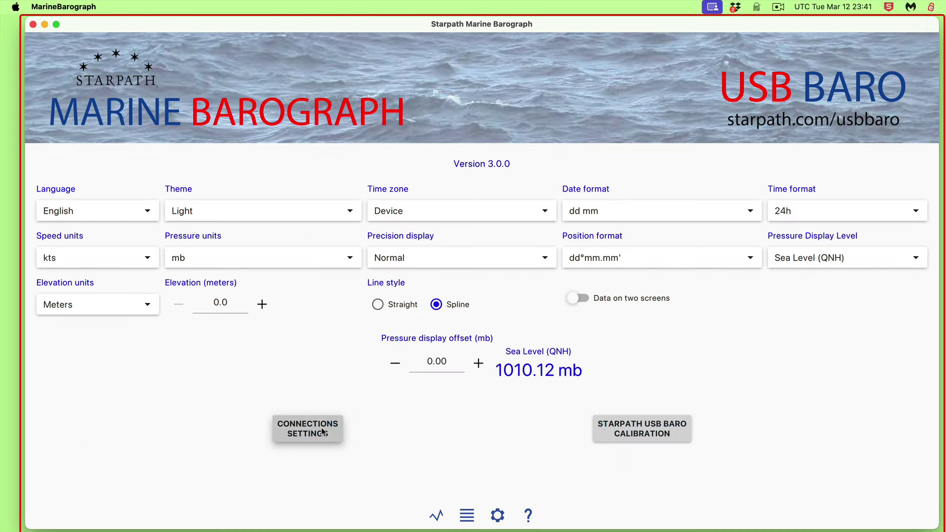
In connection settings, turn UDP NMEA output on, then switch it back off.
left_click(298, 432)
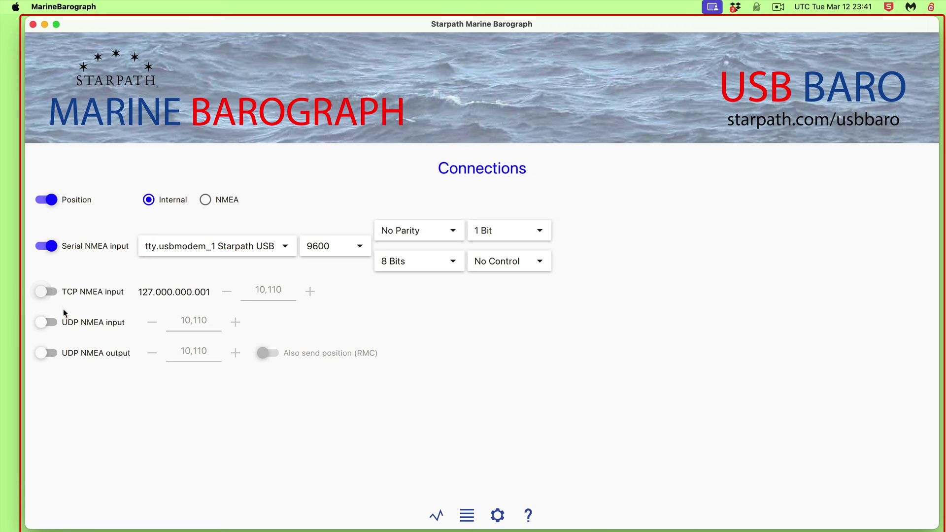
left_click(72, 356)
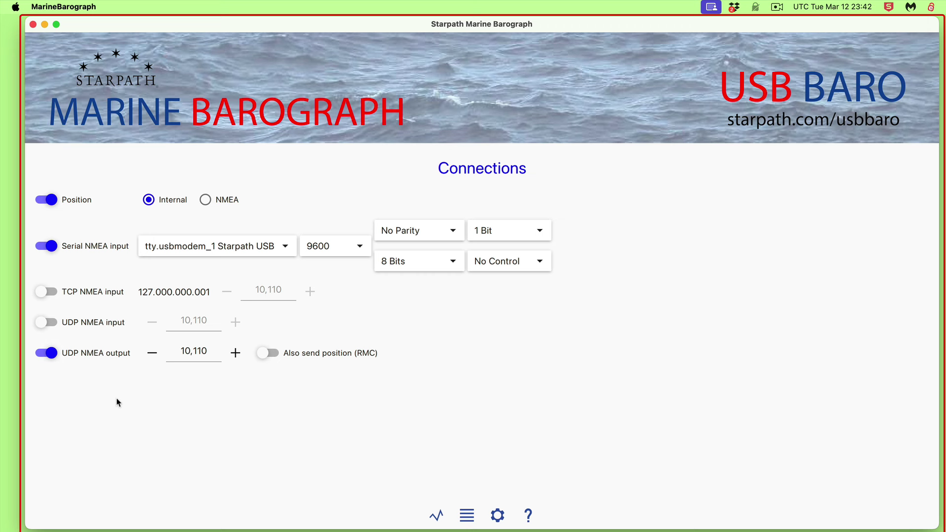
left_click(99, 355)
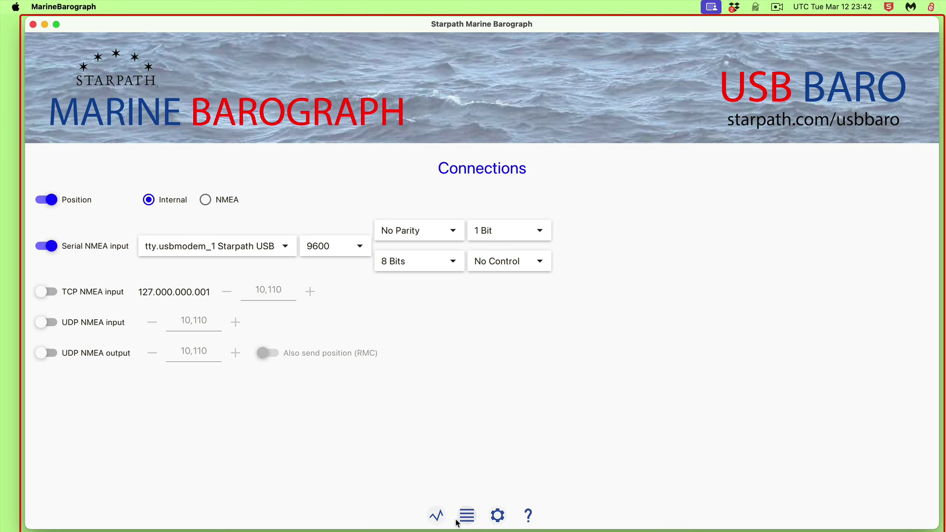
Return to the live pressure chart, then open the app's online help in the browser.
left_click(436, 516)
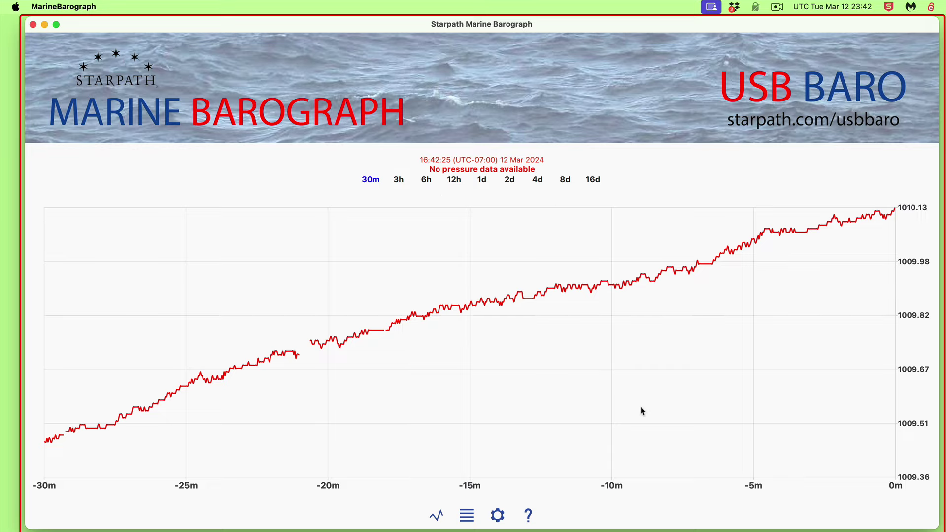
scroll(640, 407, "up", 2)
left_click(528, 515)
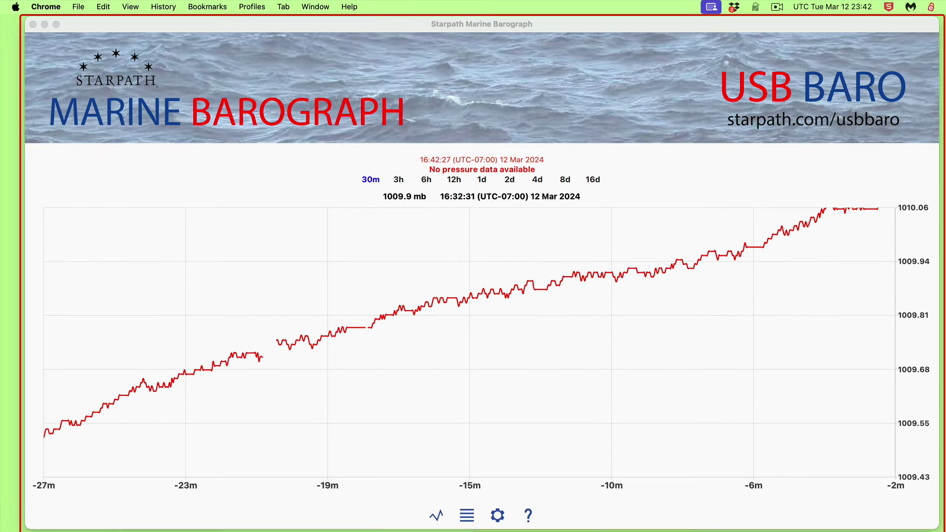
left_click_drag(522, 128, 521, 22)
Browse the Starpath USB Barometer product page, then drag Chrome aside to show the live graph.
left_click(236, 19)
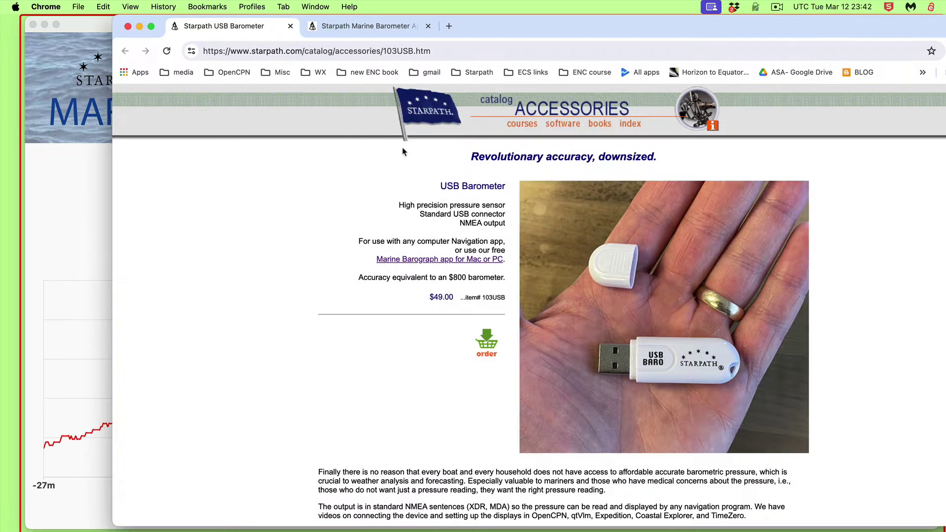
scroll(640, 295, "down", 1)
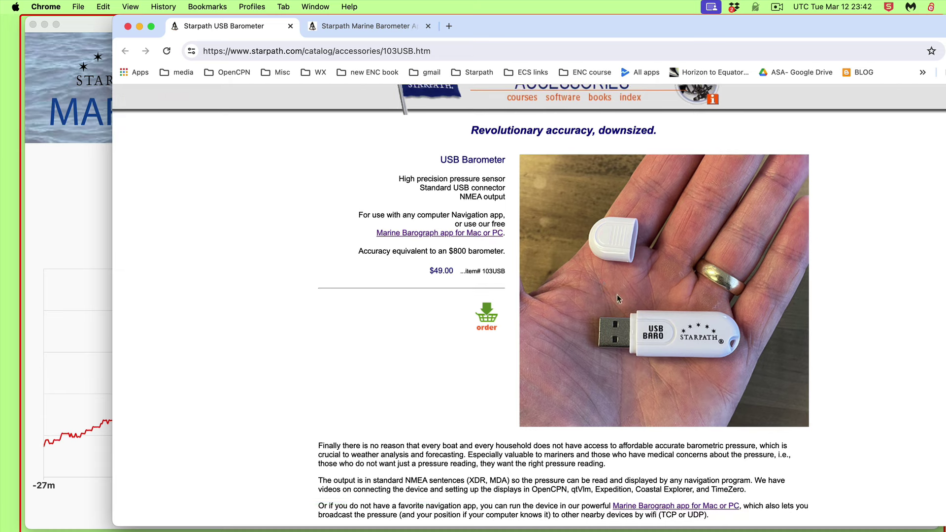
left_click_drag(668, 21, 696, 430)
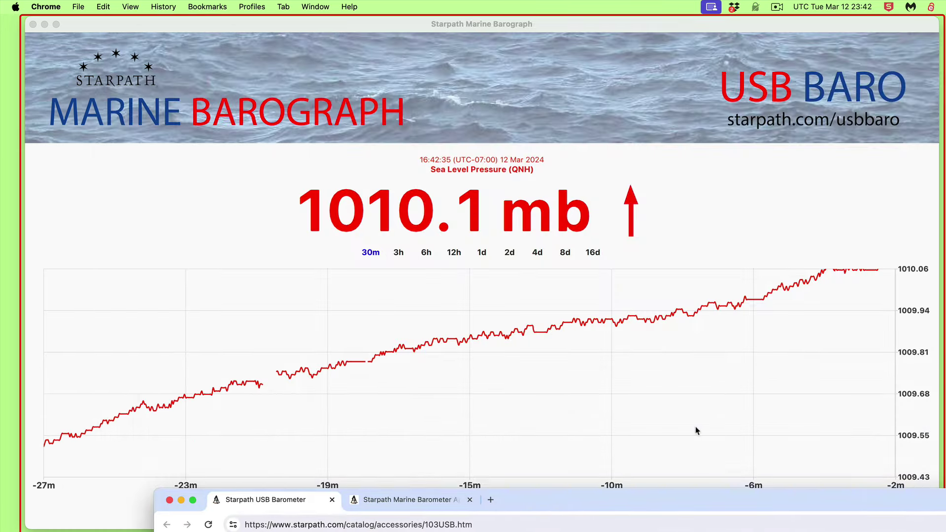